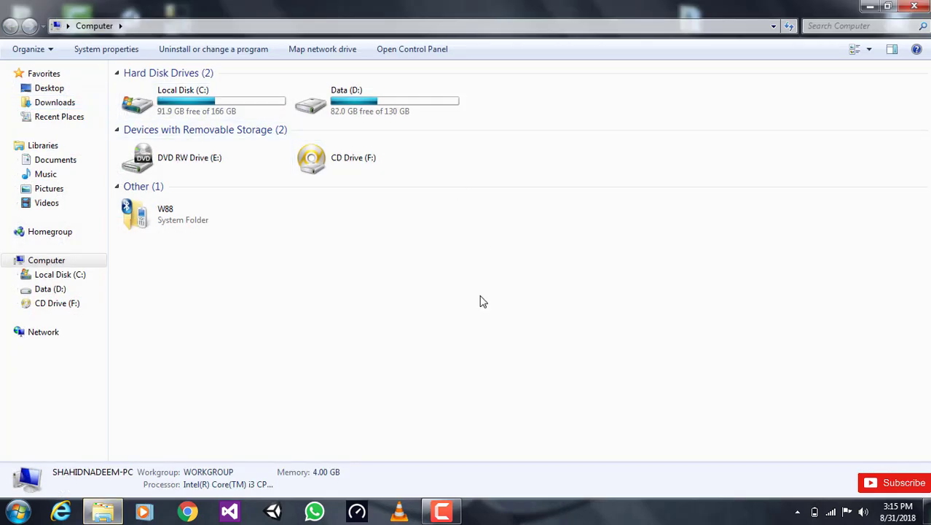
# - Decline the antivirus scan of the Sandisk (I:) removable drive and inspect the drive's contents, returning to the Computer overview
pyautogui.click(560, 77)
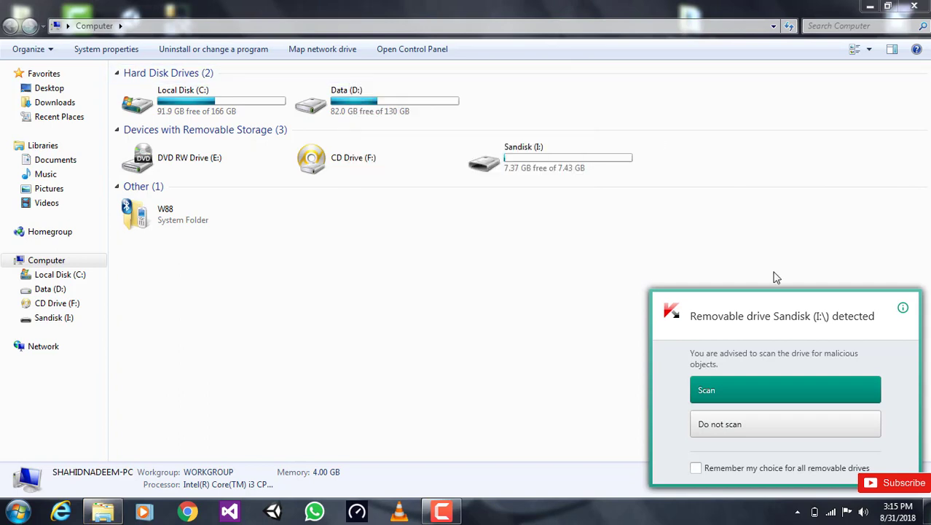
pyautogui.click(757, 430)
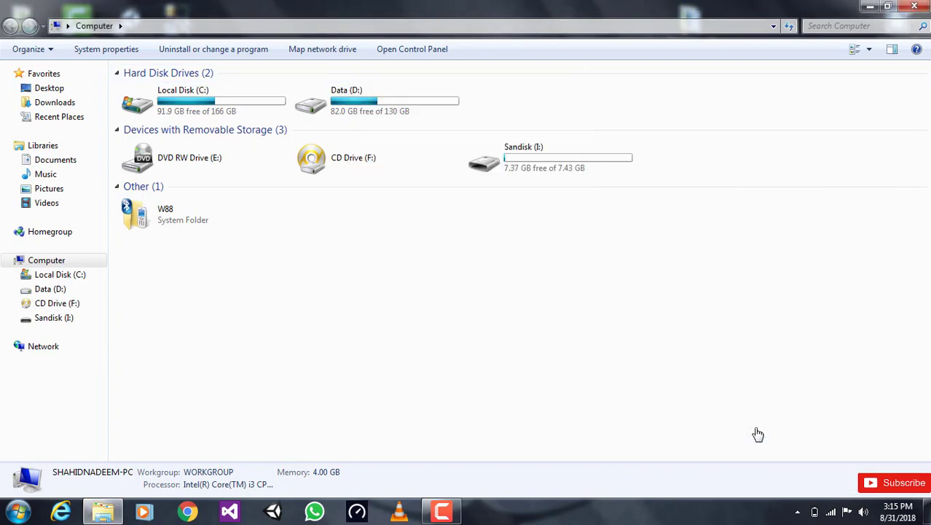
pyautogui.doubleClick(571, 167)
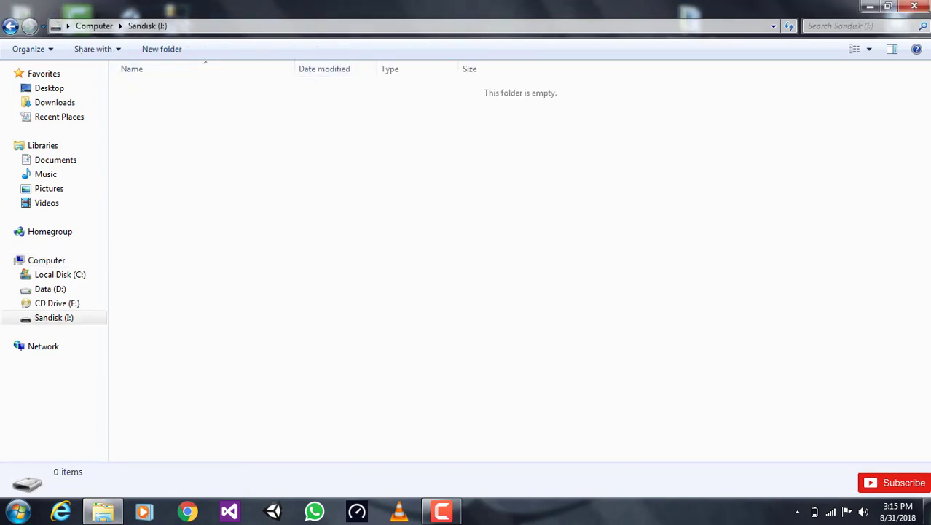
pyautogui.click(10, 28)
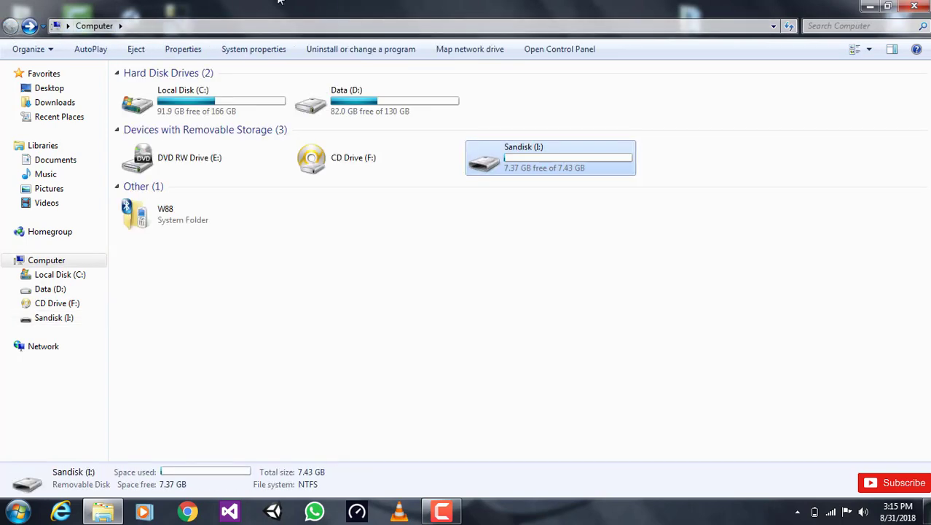
# - Open the Bootable usb Project folder from the desktop and arrange it side by side with the Computer window
pyautogui.moveTo(428, 6); pyautogui.dragTo(0, 10)
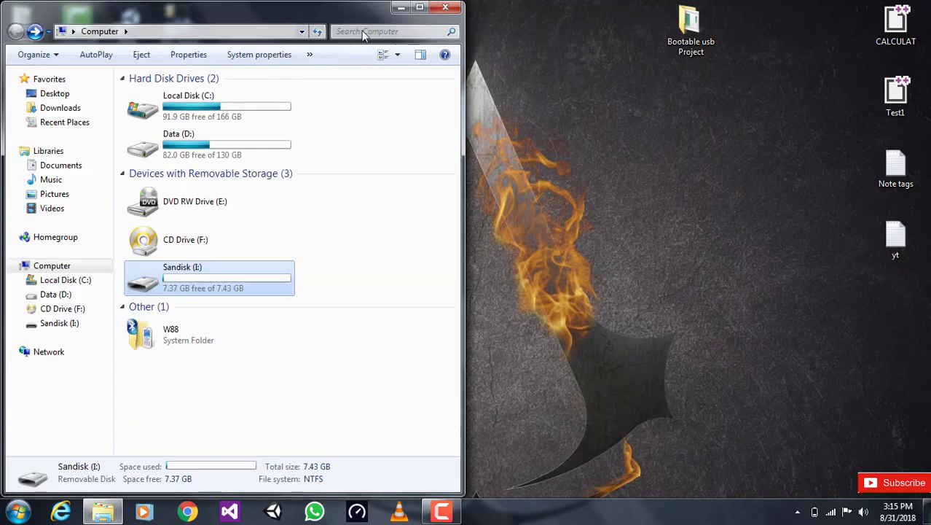
pyautogui.doubleClick(678, 16)
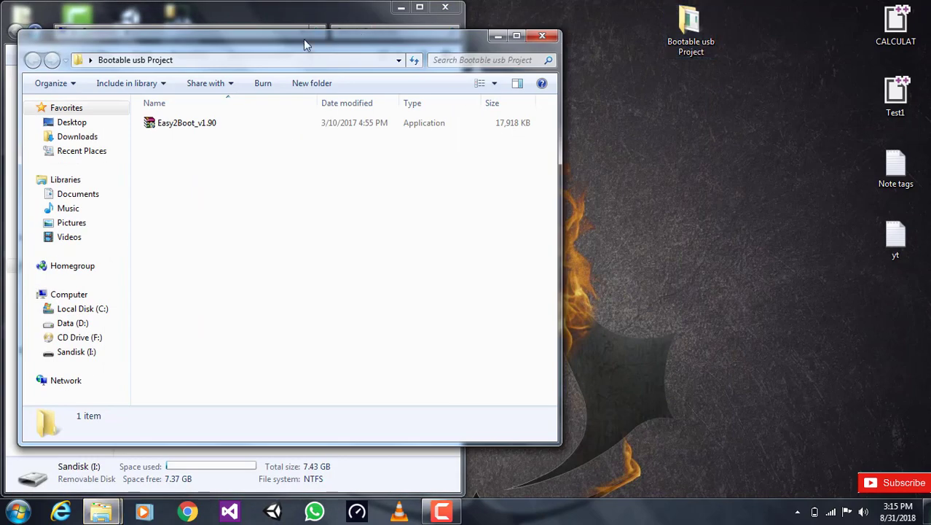
pyautogui.moveTo(303, 39); pyautogui.dragTo(930, 10)
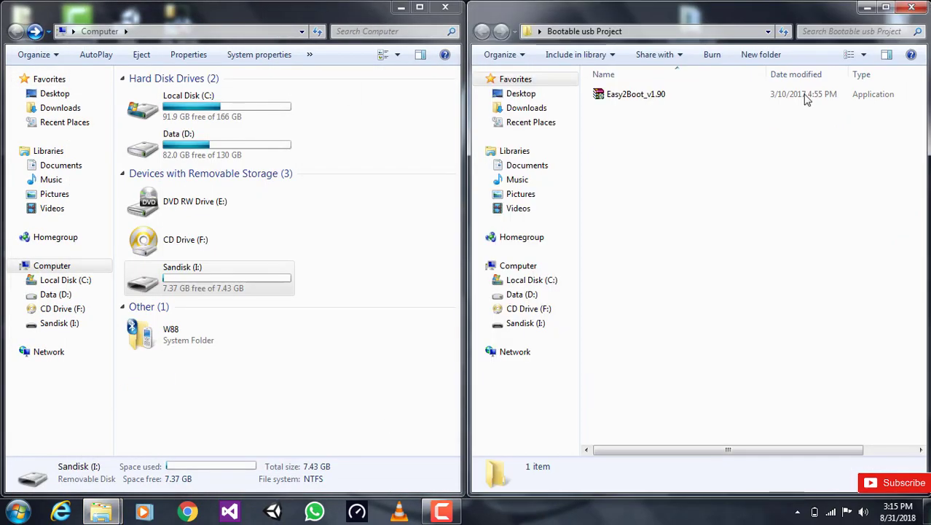
# - Extract the contents of Easy2Boot_v1.90 directly into the Bootable usb Project folder
pyautogui.click(753, 97)
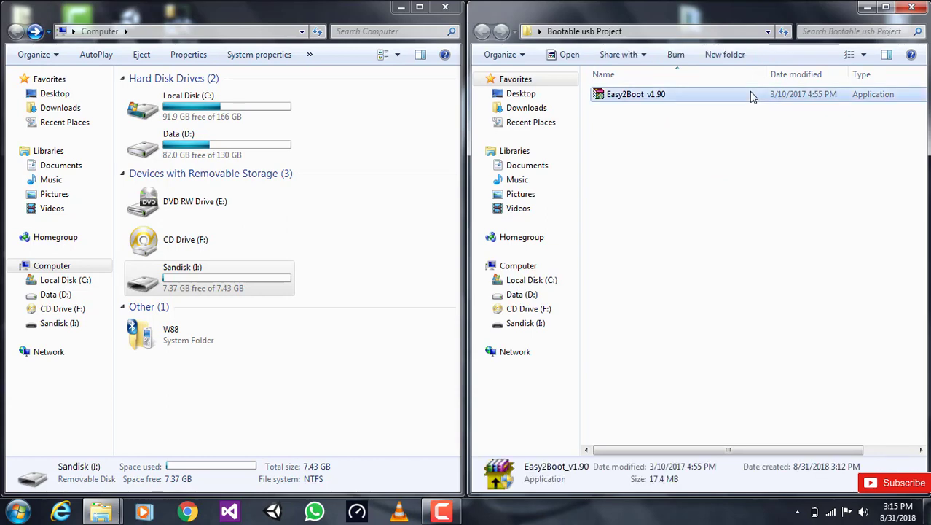
pyautogui.rightClick(751, 93)
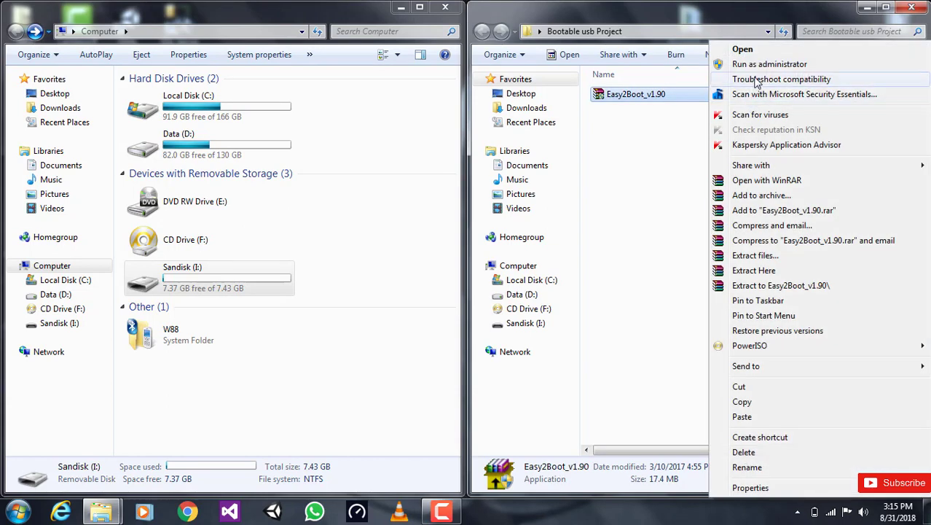
pyautogui.click(776, 271)
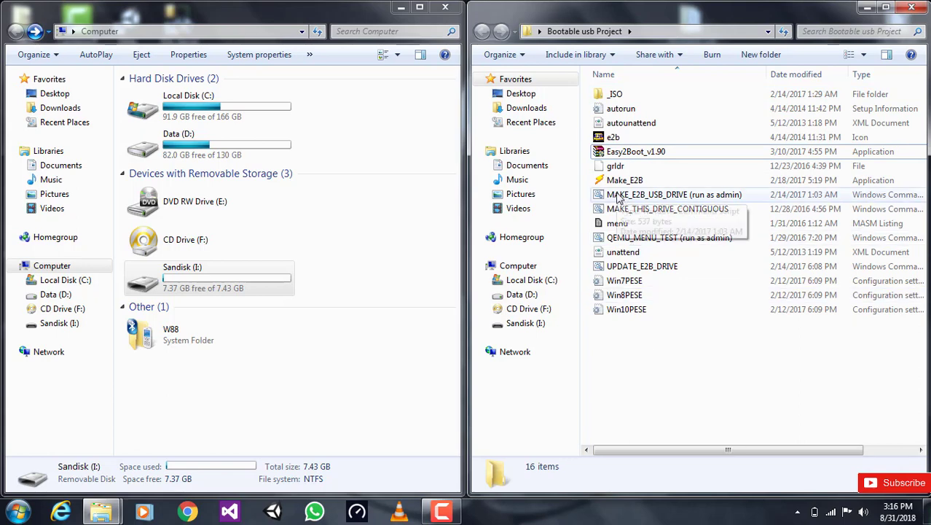
# - Run the MAKE_E2B_USB_DRIVE script as administrator and place its console window beside the Computer window
pyautogui.click(670, 195)
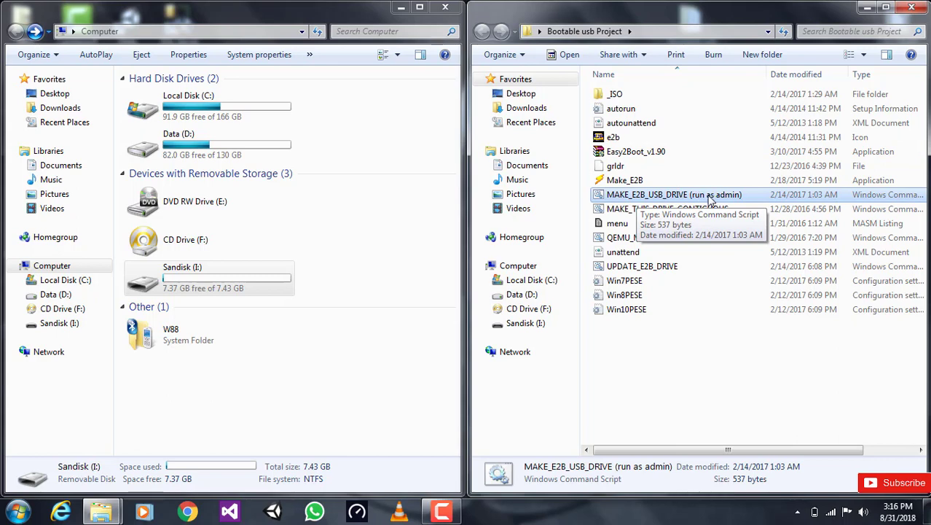
pyautogui.rightClick(685, 196)
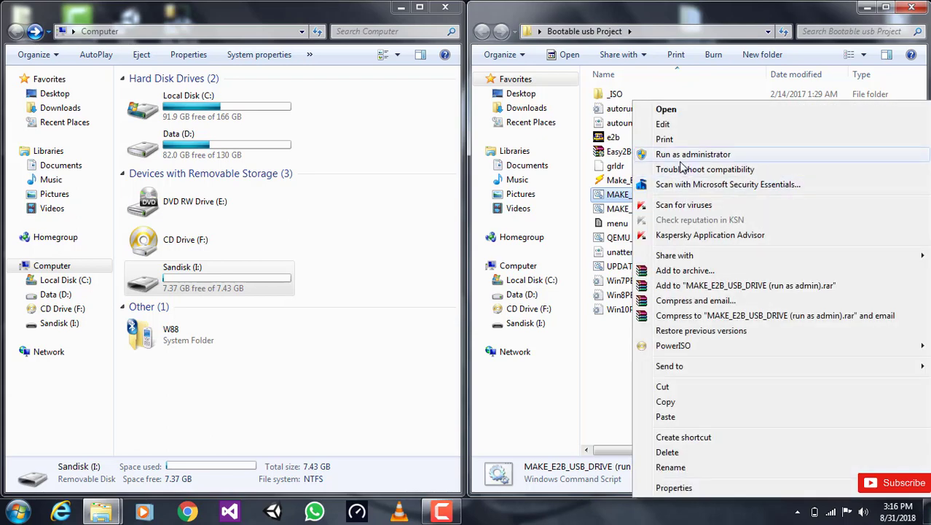
pyautogui.click(681, 157)
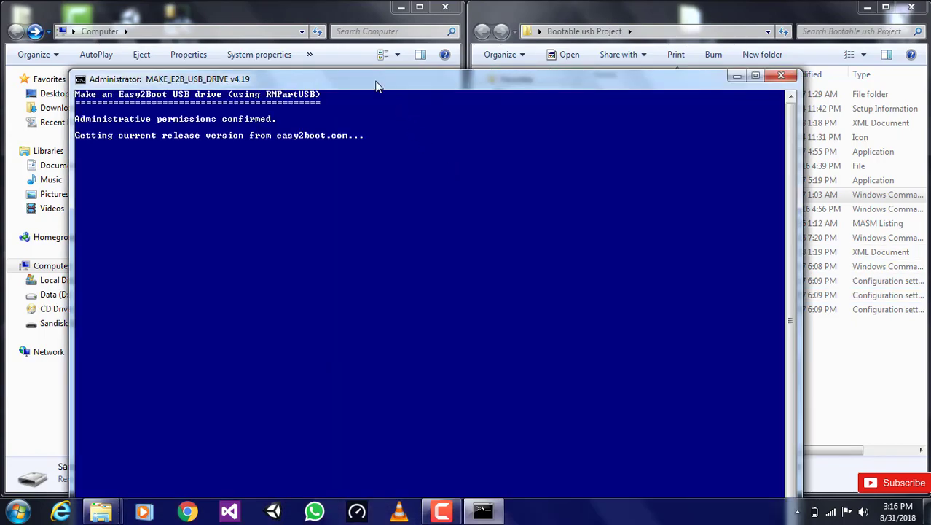
pyautogui.moveTo(377, 86); pyautogui.dragTo(542, 2)
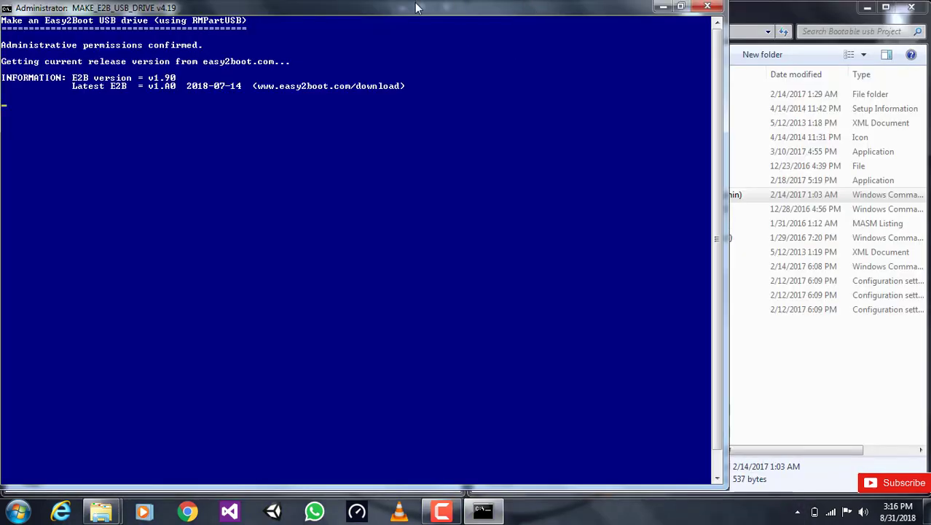
pyautogui.moveTo(417, 7); pyautogui.dragTo(929, 88)
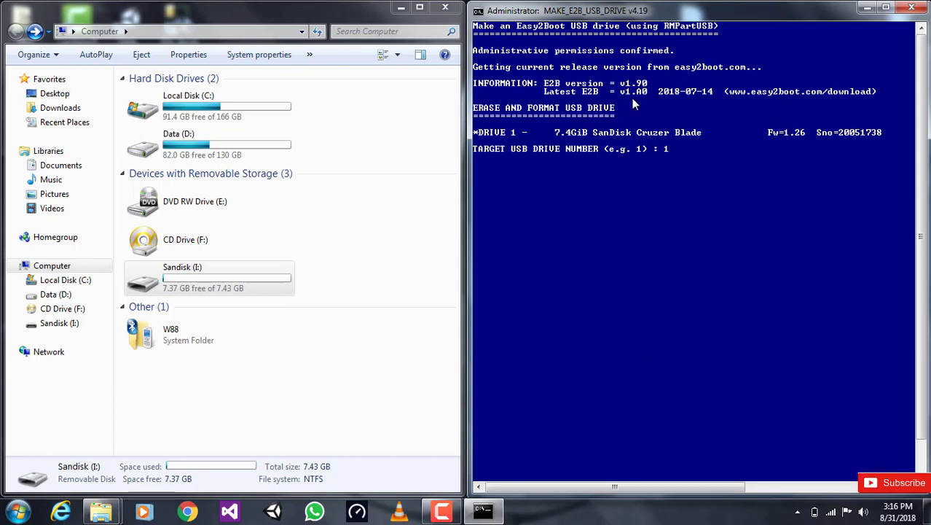
# - Choose drive 1 as the target USB drive and agree to format it
pyautogui.press('Return')
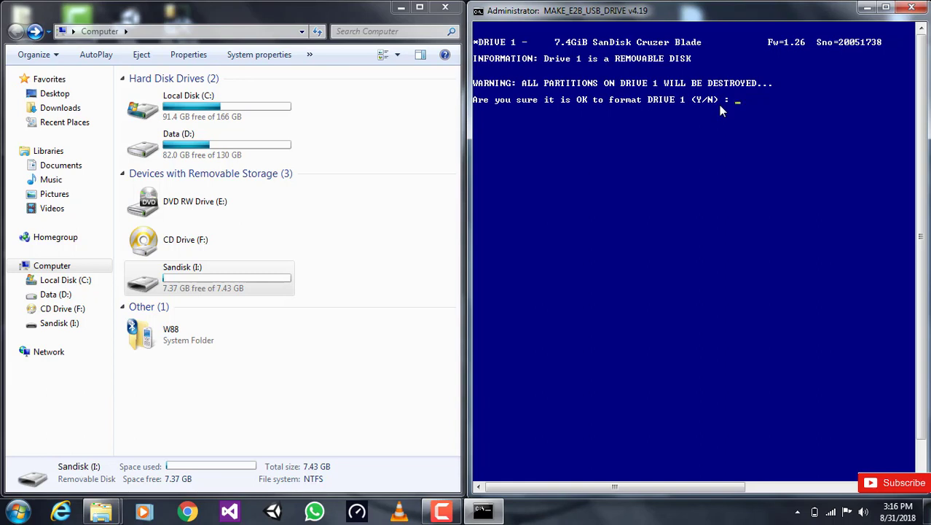
pyautogui.press('Return')
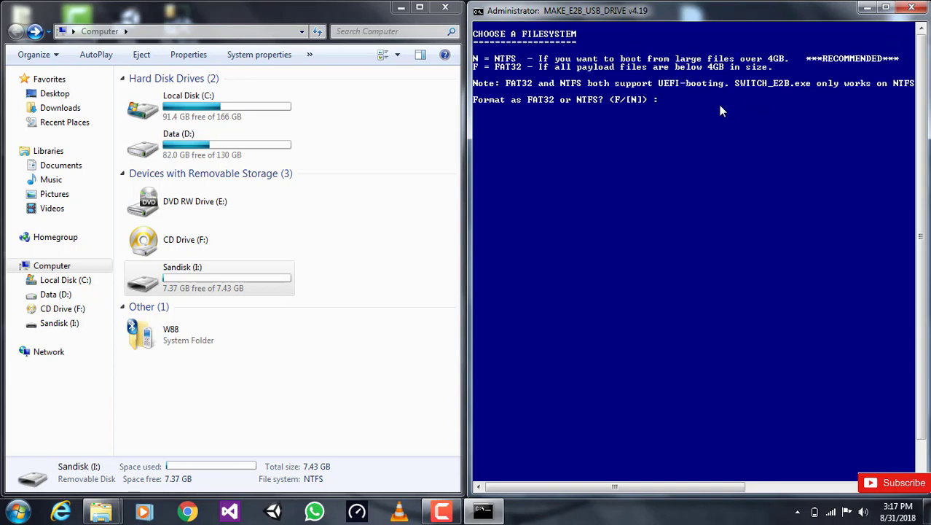
# - Select NTFS as the file system for drive 1 and approve erasing all data on the SanDisk Cruzer Blade
pyautogui.click(388, 13)
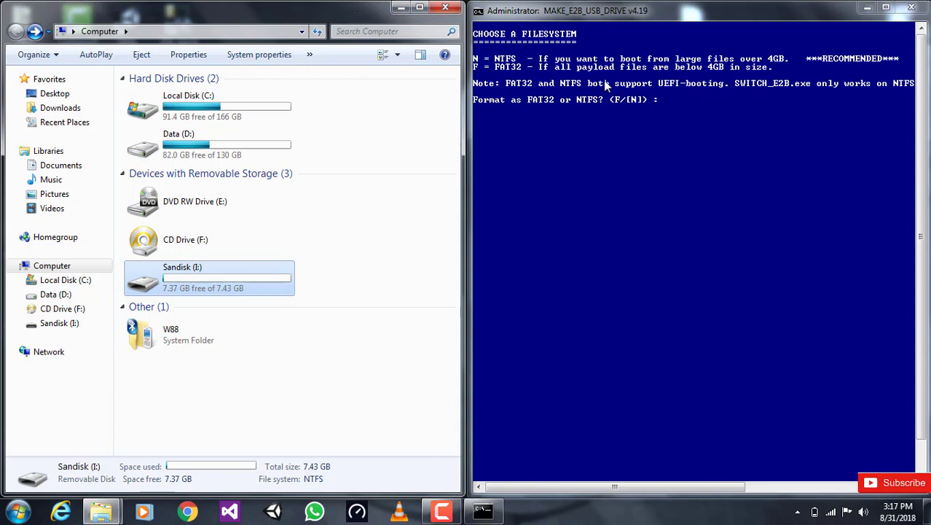
pyautogui.click(711, 132)
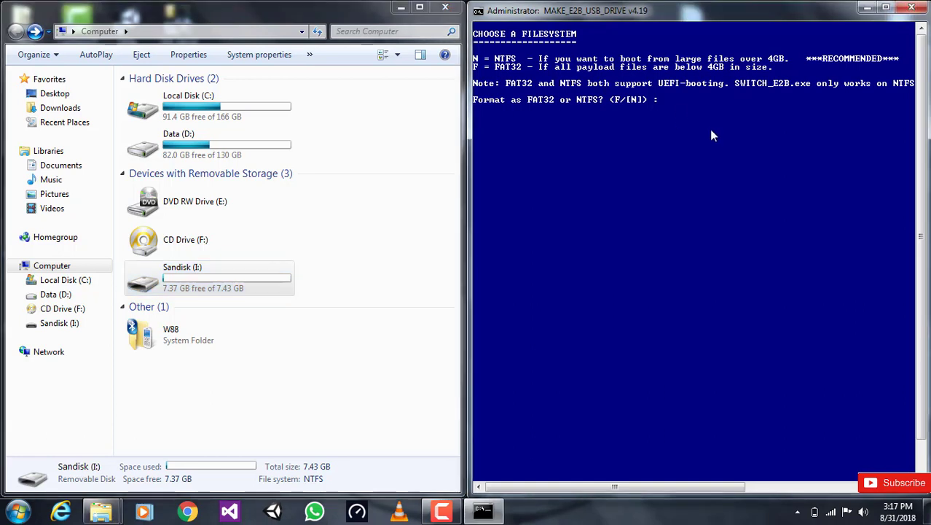
pyautogui.write('n')
pyautogui.press('Return')
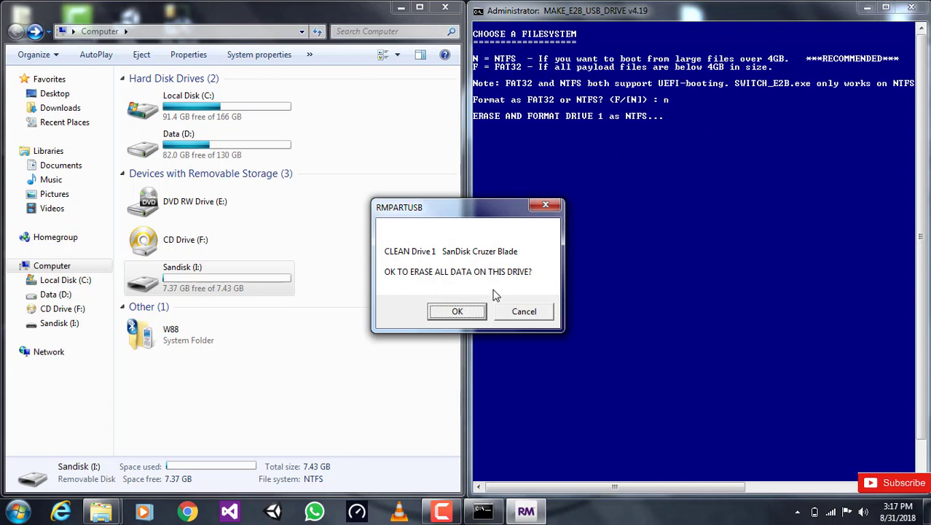
pyautogui.click(470, 310)
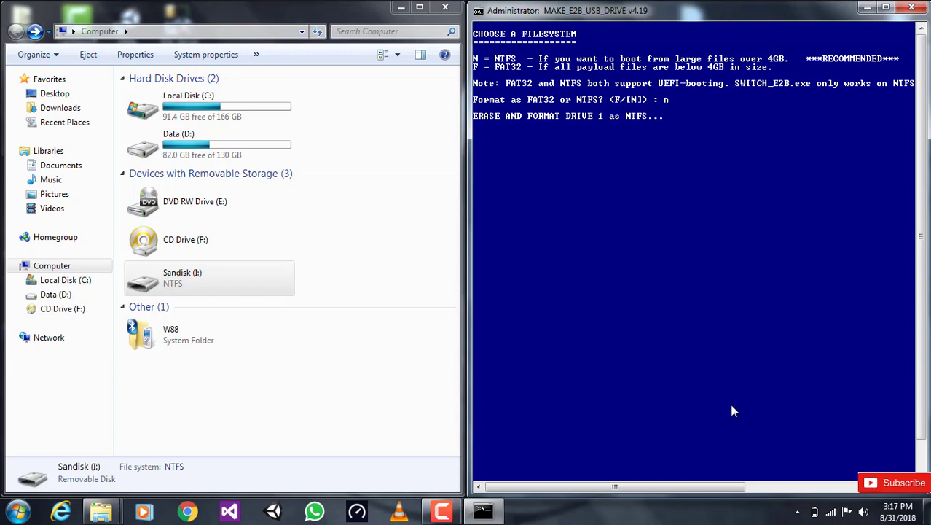
pyautogui.click(442, 510)
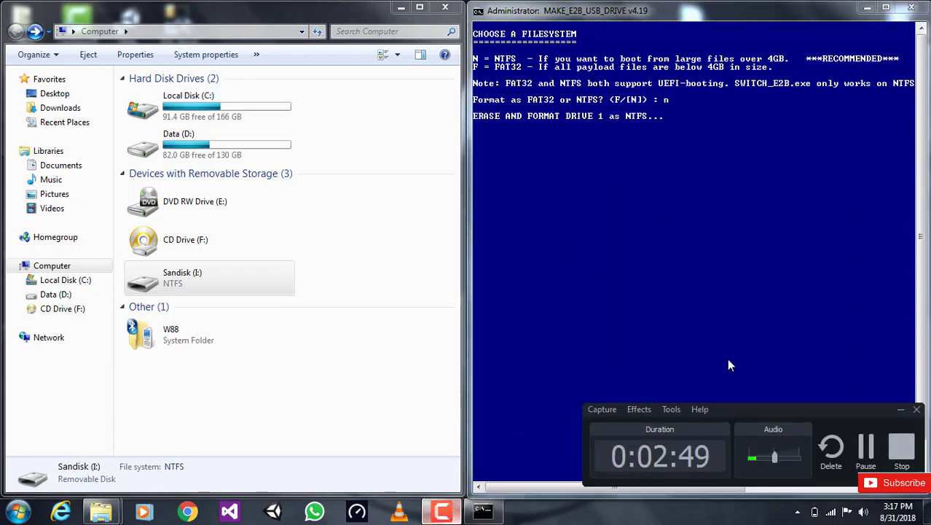
pyautogui.click(860, 447)
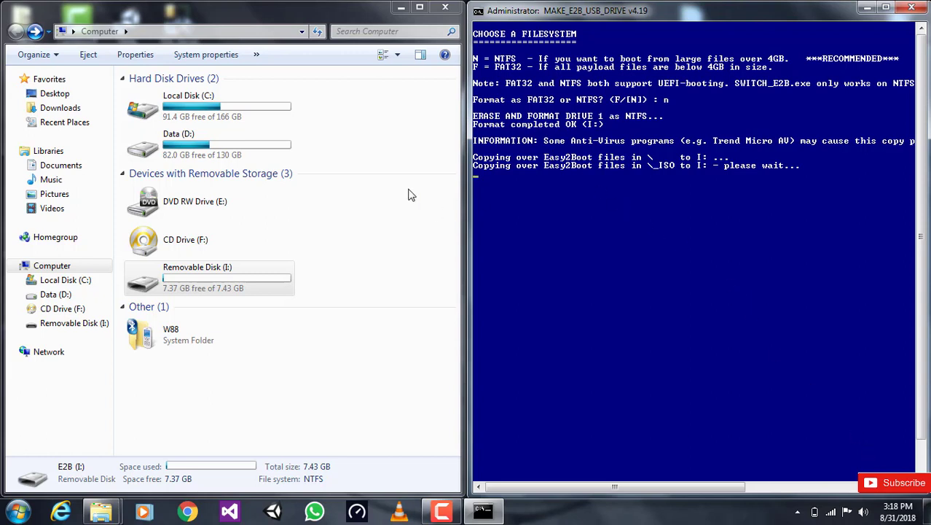
# - Open the removable disk (I:) and examine the files copied to it, including the contents of its _ISO folder
pyautogui.click(173, 273)
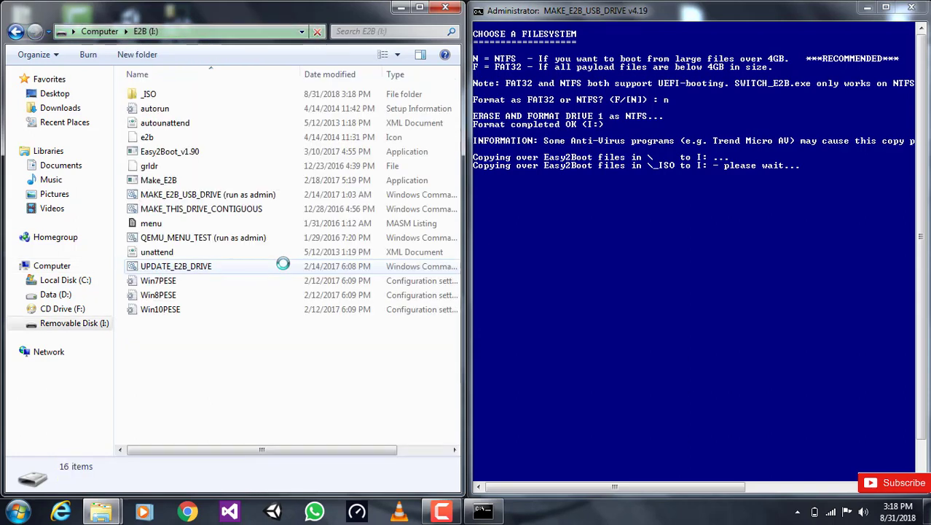
pyautogui.click(167, 100)
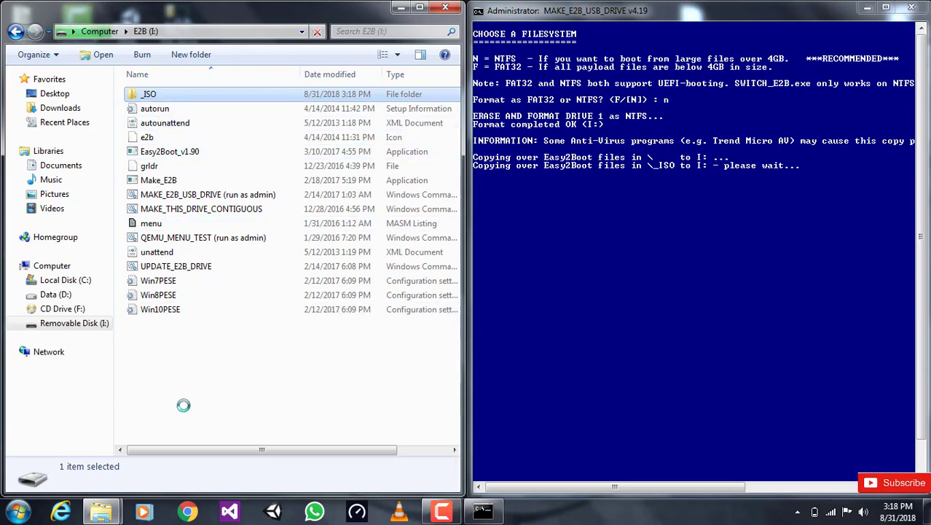
pyautogui.moveTo(101, 510)
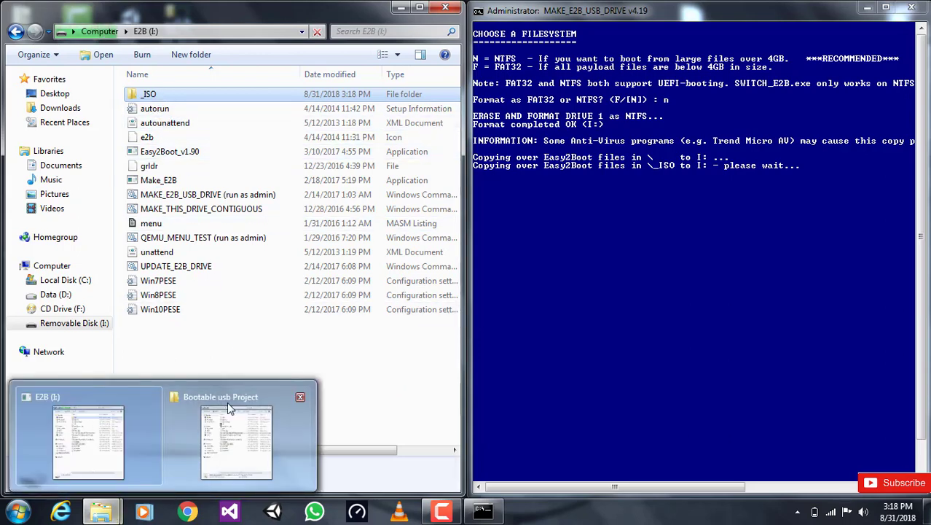
pyautogui.moveTo(232, 411)
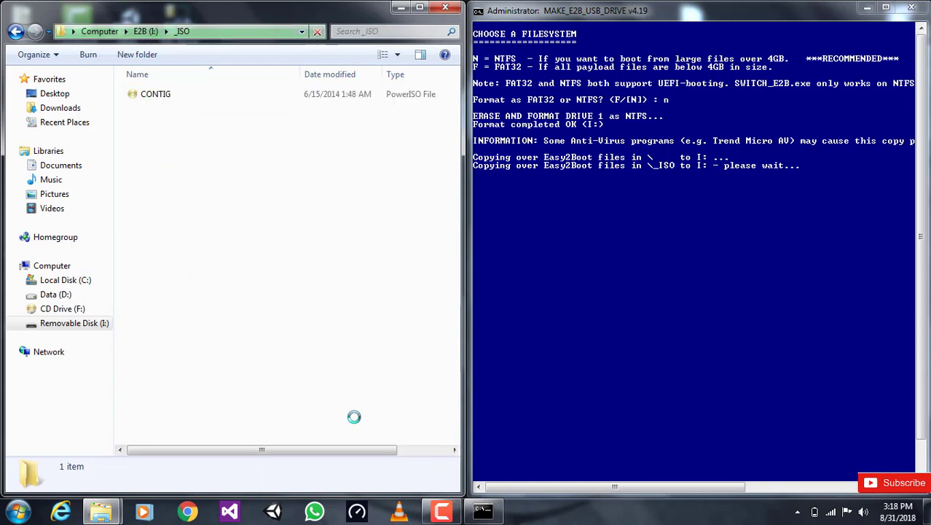
pyautogui.click(187, 99)
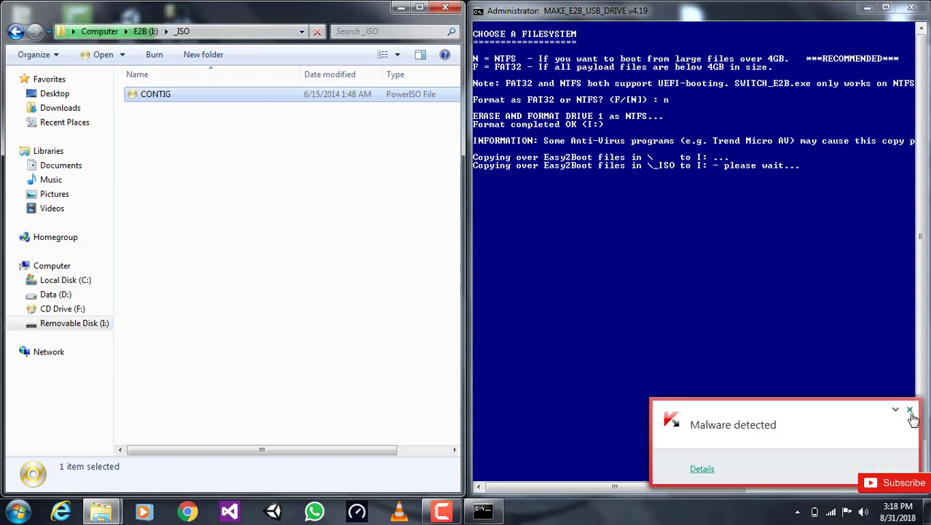
# - Dismiss the antivirus notifications and go back to the Computer overview
pyautogui.click(911, 411)
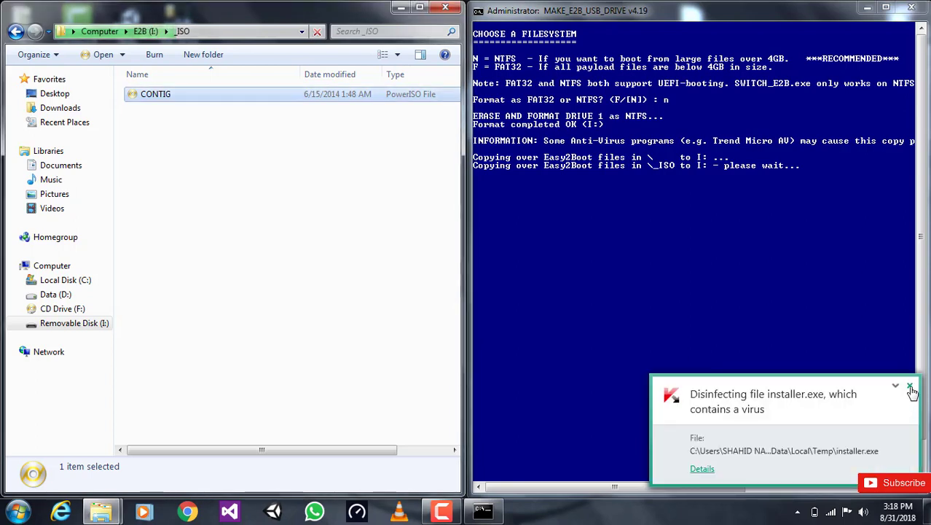
pyautogui.click(911, 388)
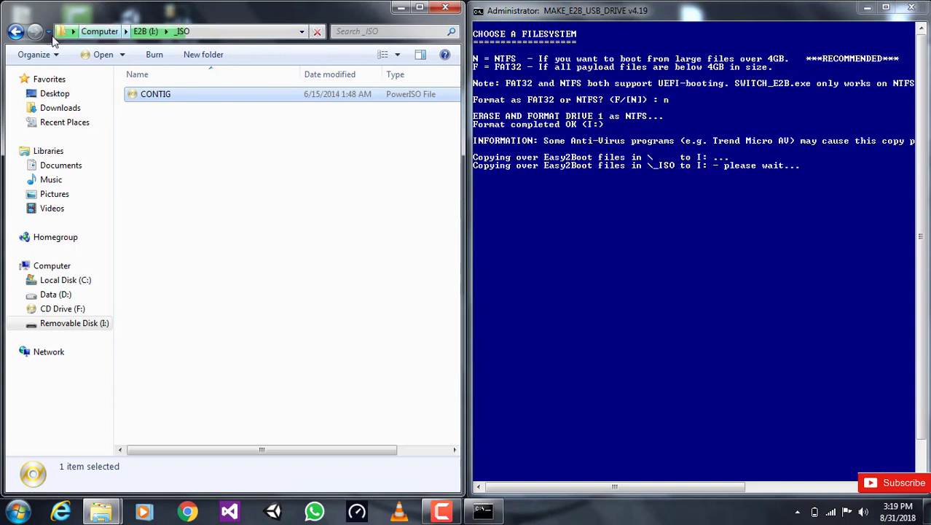
pyautogui.click(14, 32)
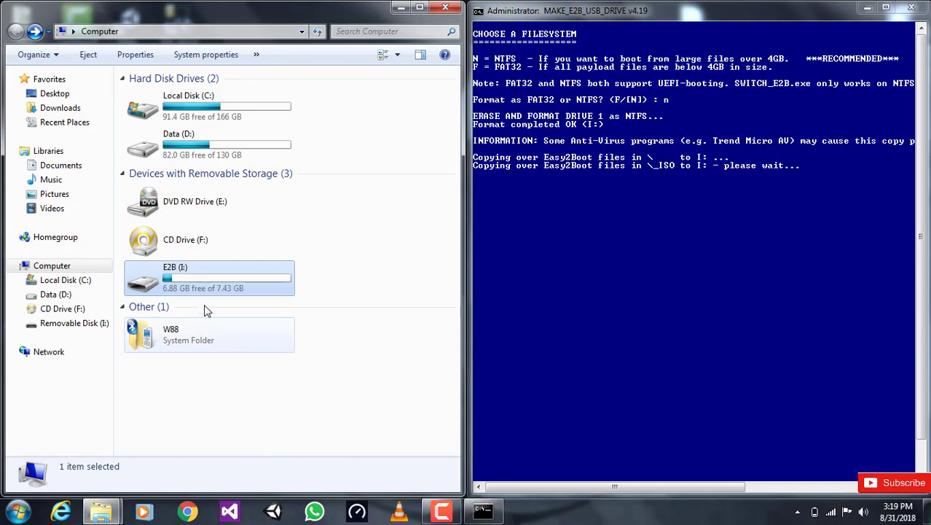
pyautogui.click(195, 336)
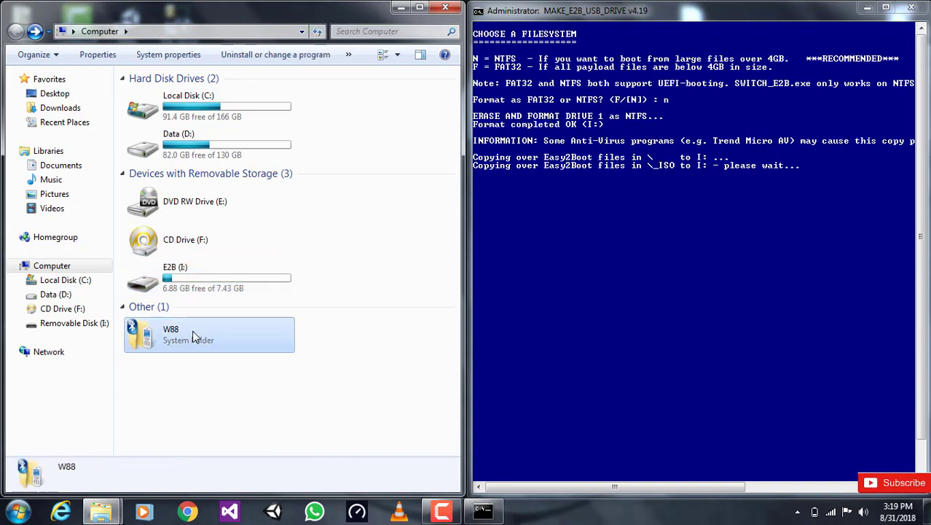
pyautogui.click(269, 451)
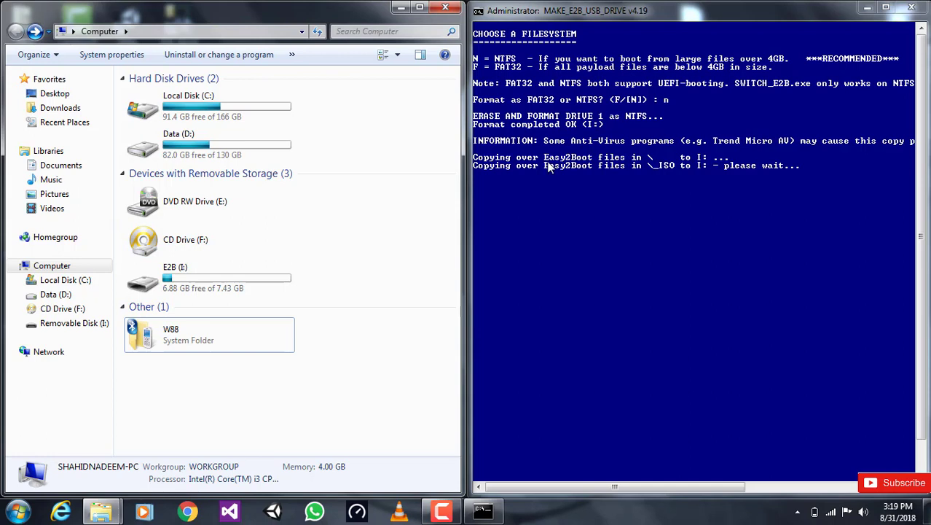
pyautogui.click(440, 510)
pyautogui.click(866, 447)
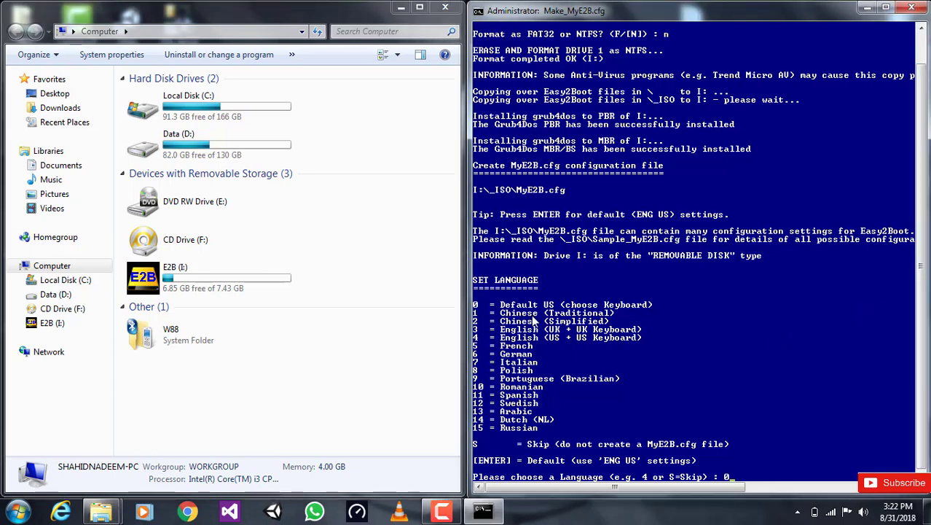
# - Set the Easy2Boot language to option 0, Default US (choose Keyboard)
pyautogui.press('Return')
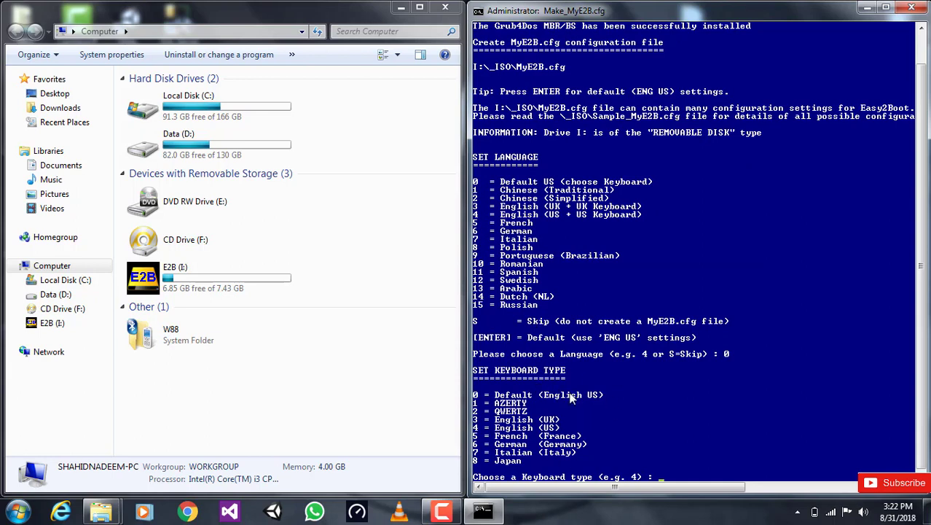
# - Configure Easy2Boot with keyboard type 0 (Default English US), filename extensions shown (y), and the animated E2B icon only (i)
pyautogui.press('Return')
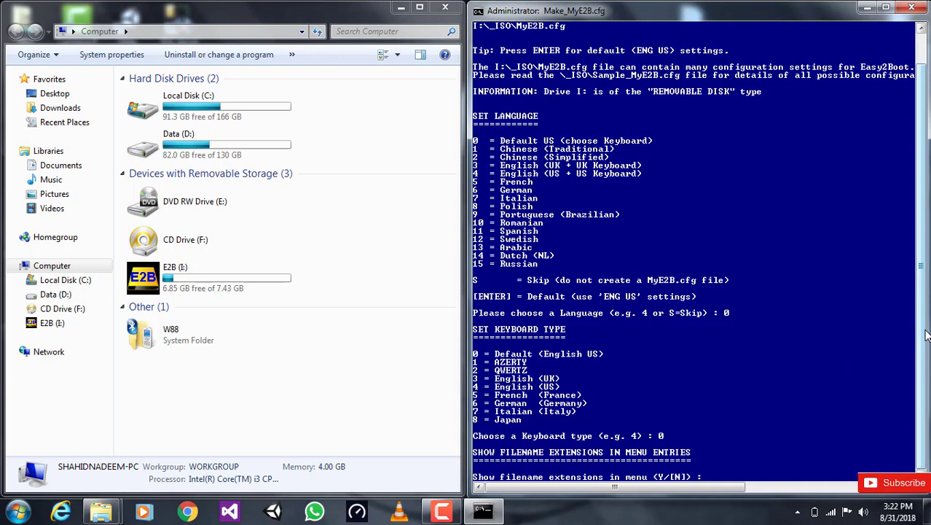
pyautogui.press('Return')
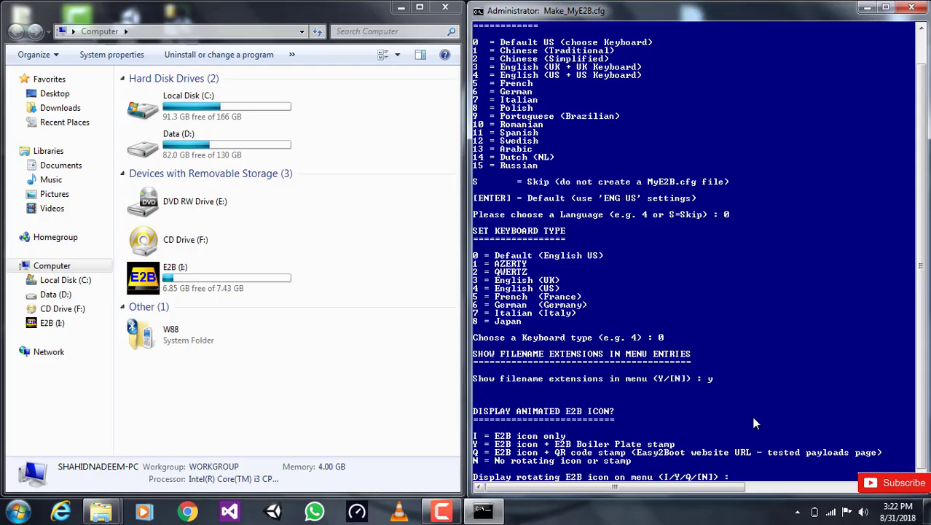
pyautogui.write('i')
pyautogui.press('Return')
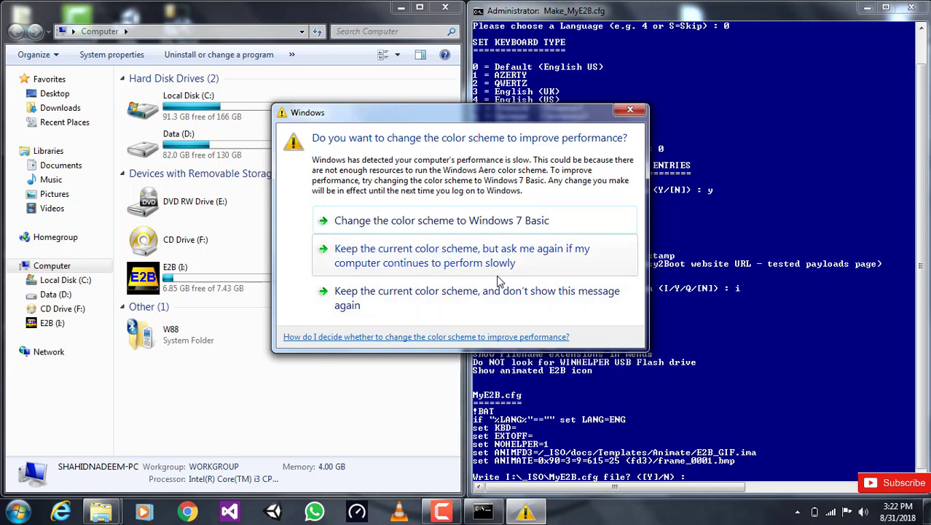
# - Keep the current Windows color scheme, write the I:\_ISO\MyE2B.cfg file, and close the finished script and its project folder
pyautogui.click(471, 268)
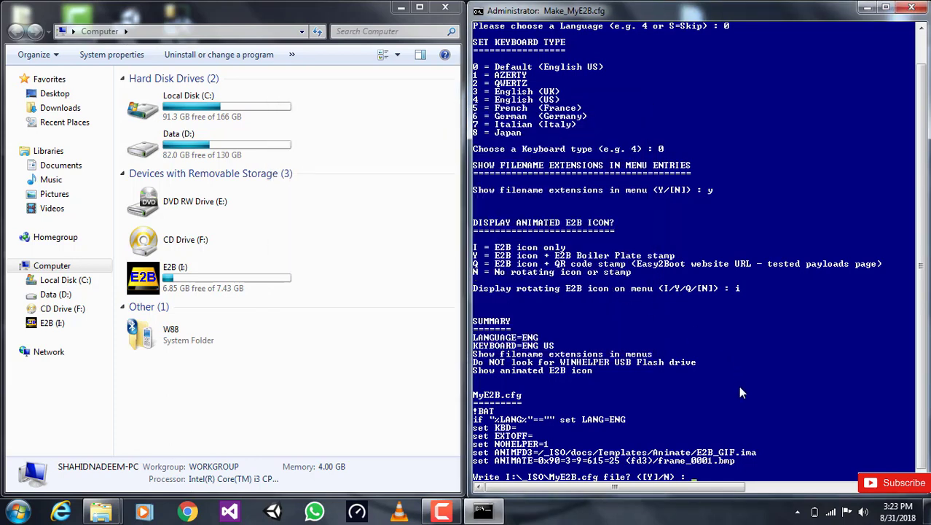
pyautogui.write('y')
pyautogui.press('Return')
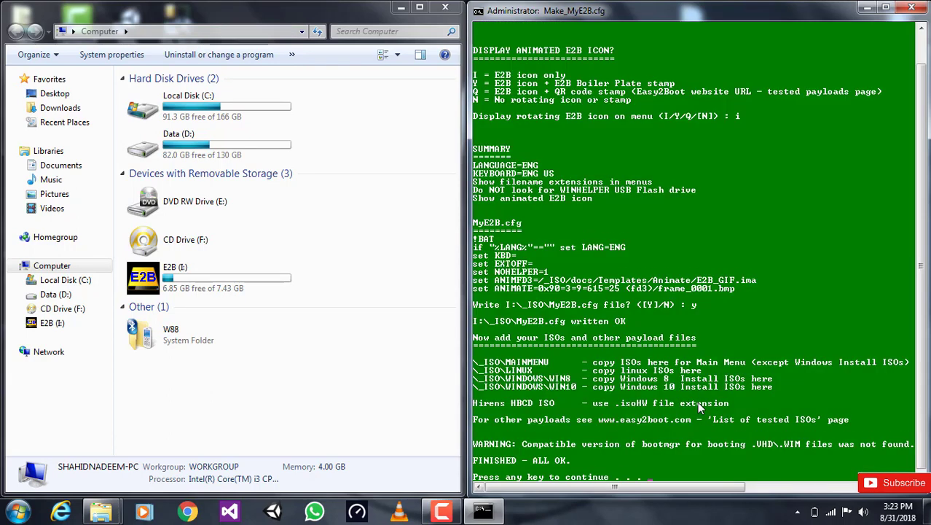
pyautogui.press('Return')
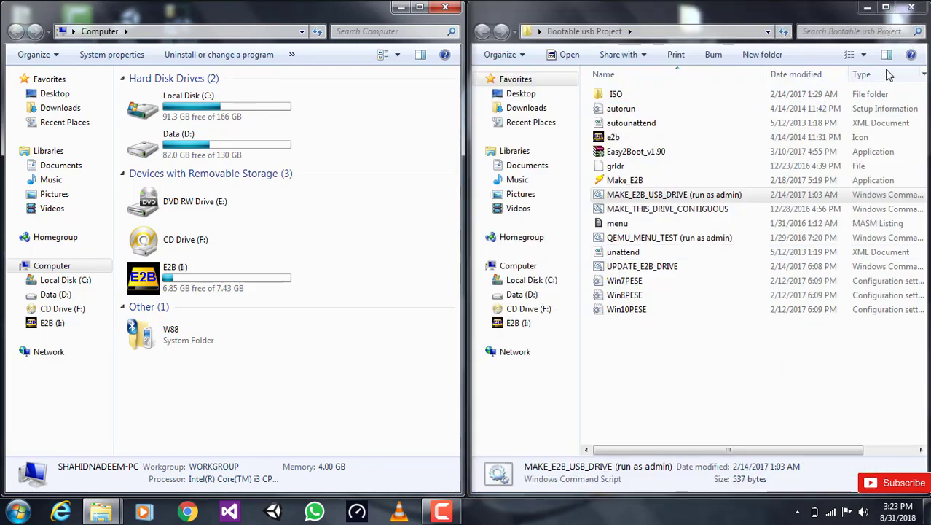
pyautogui.click(910, 8)
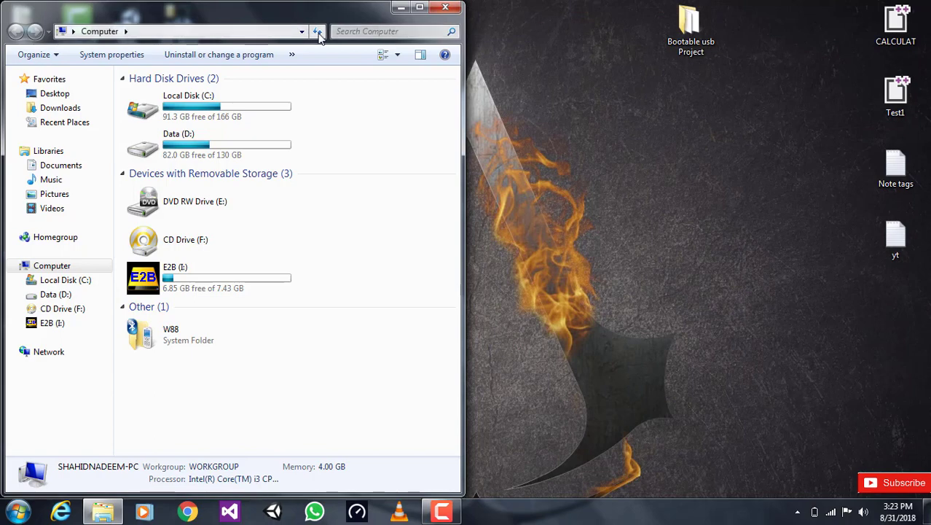
# - Check the files on the E2B (I:) drive and return to the Computer overview
pyautogui.moveTo(264, 22); pyautogui.dragTo(590, 52)
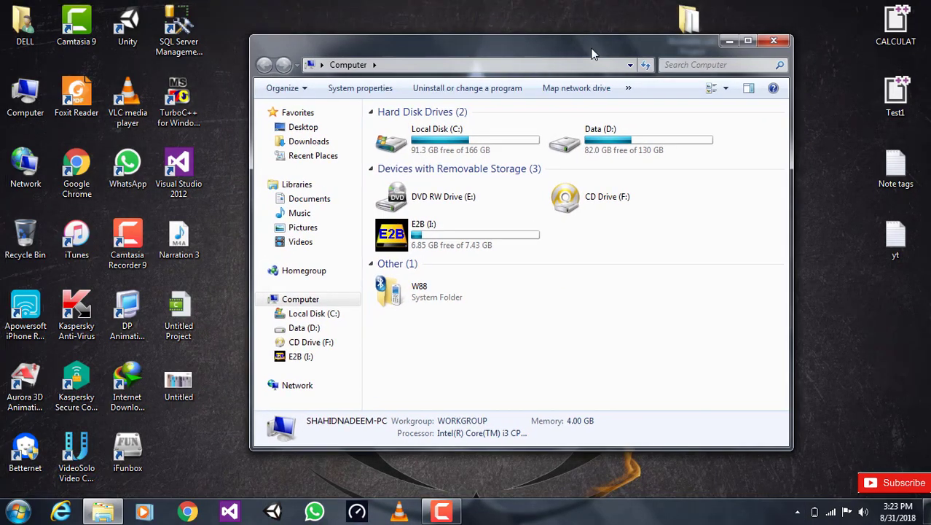
pyautogui.doubleClick(426, 229)
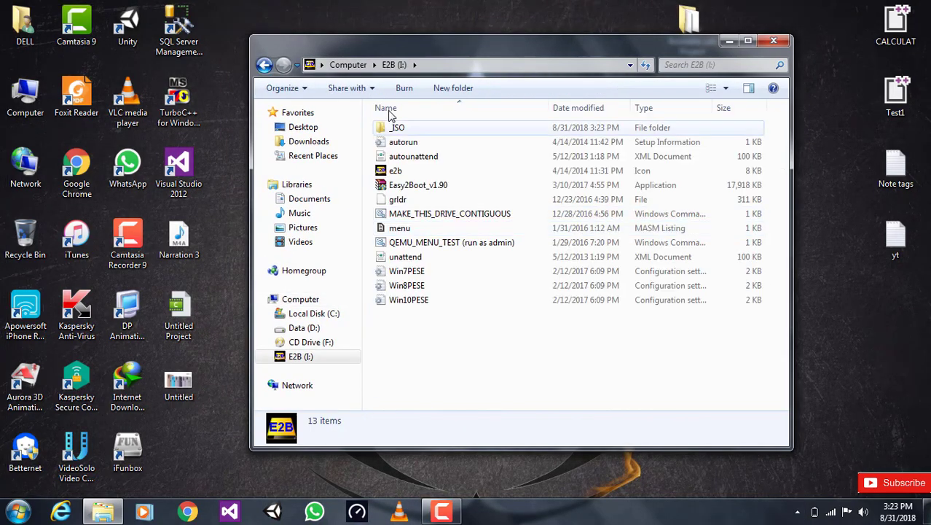
pyautogui.click(264, 64)
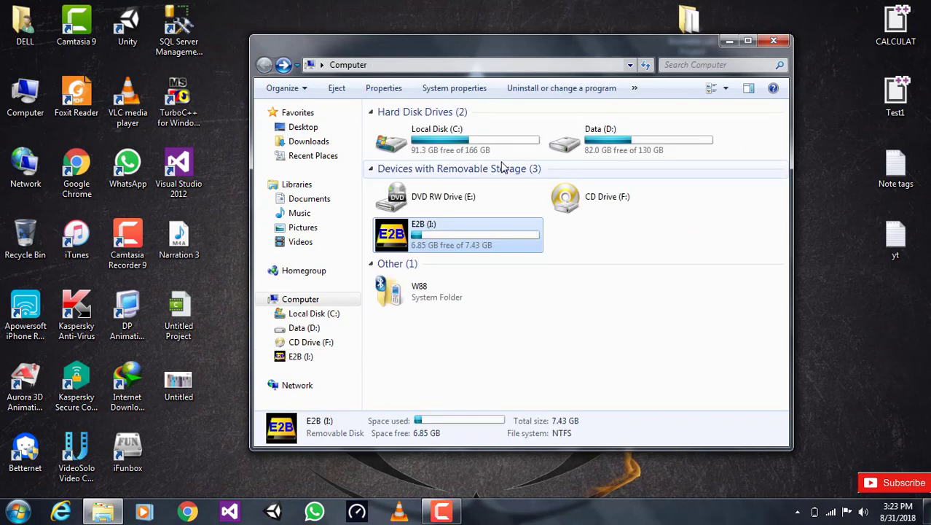
# - Open a second Computer window and arrange both windows side by side
pyautogui.moveTo(539, 53); pyautogui.dragTo(930, 22)
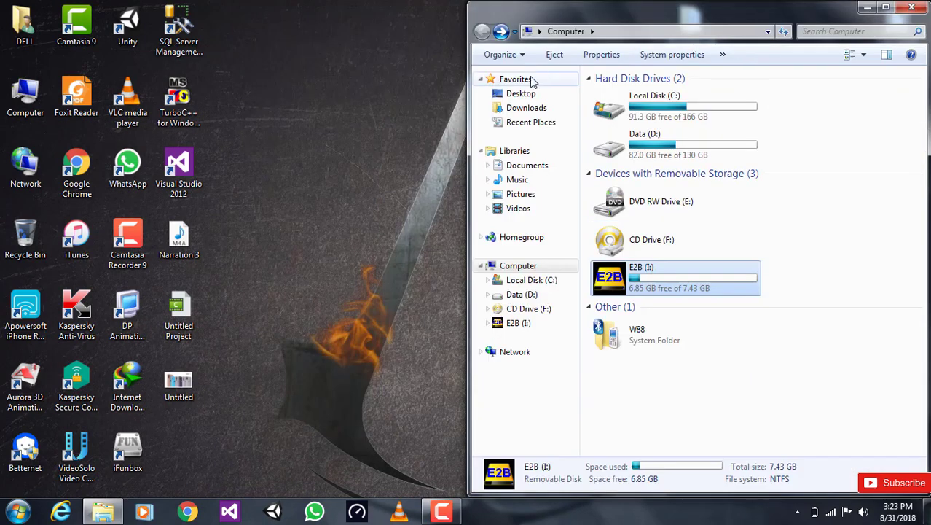
pyautogui.press('super+Down')
pyautogui.press('super+Down')
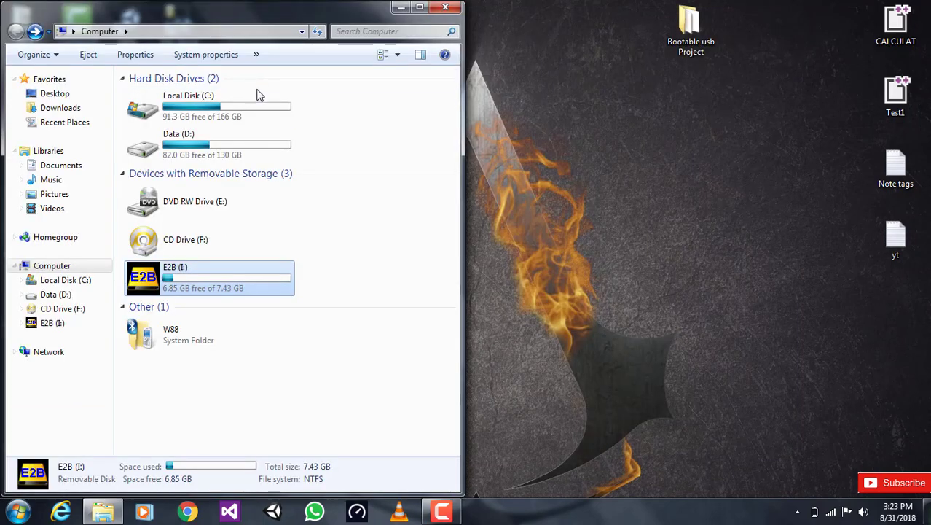
pyautogui.press('super+e')
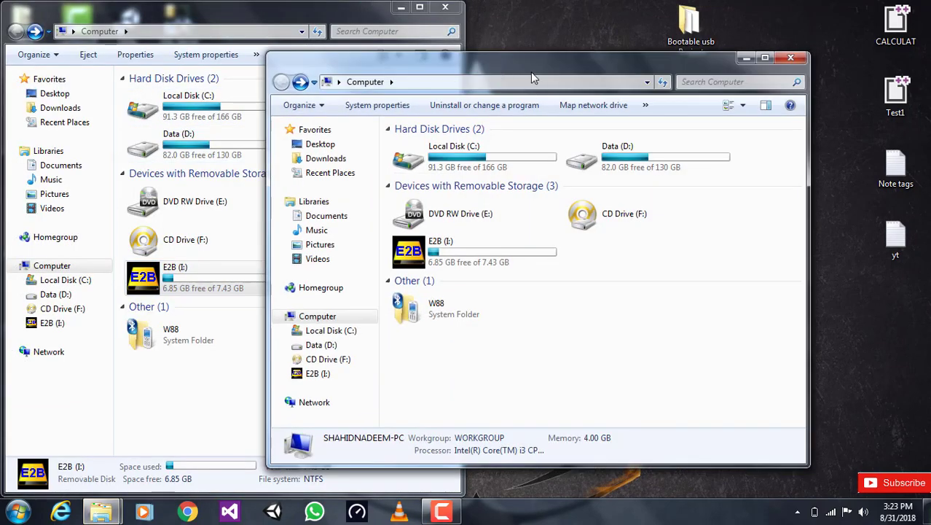
pyautogui.press('super+Right')
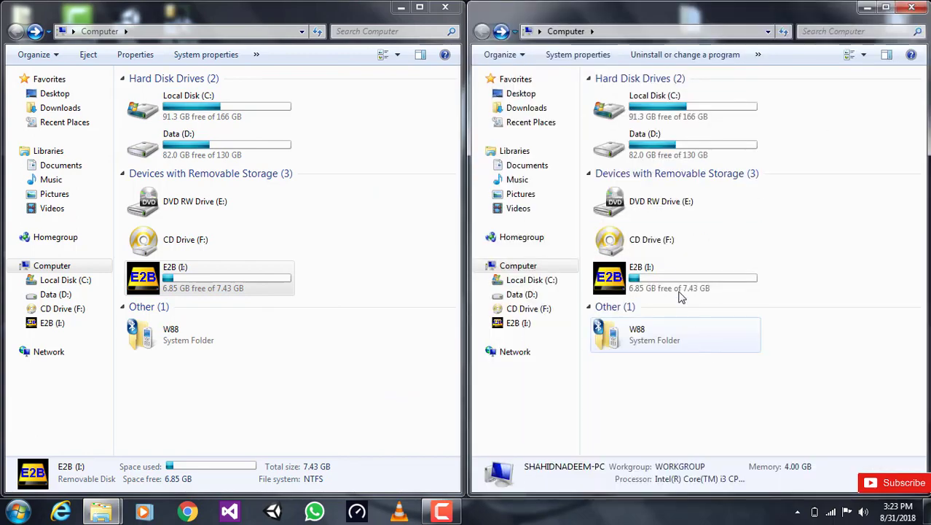
# - Open the _ISO\WINDOWS\WIN7 folder on the E2B (I:) drive in the second window
pyautogui.doubleClick(678, 293)
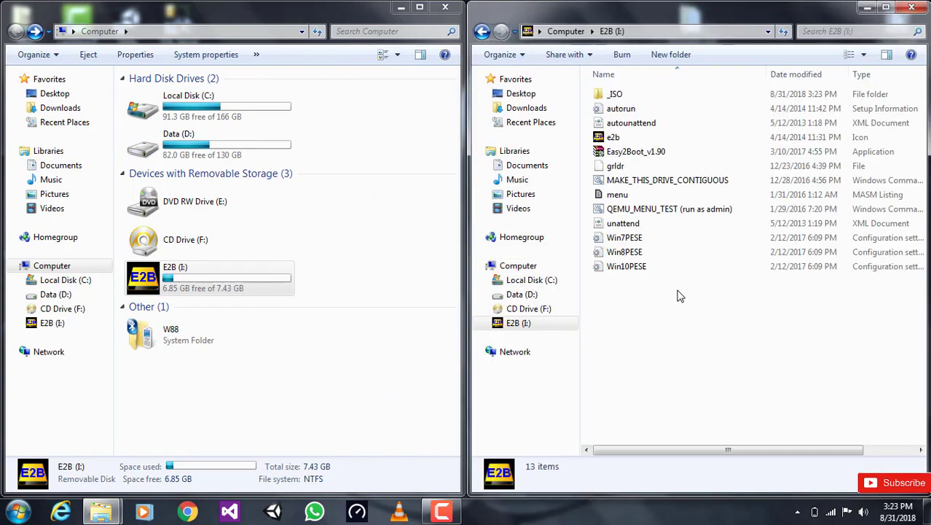
pyautogui.doubleClick(613, 95)
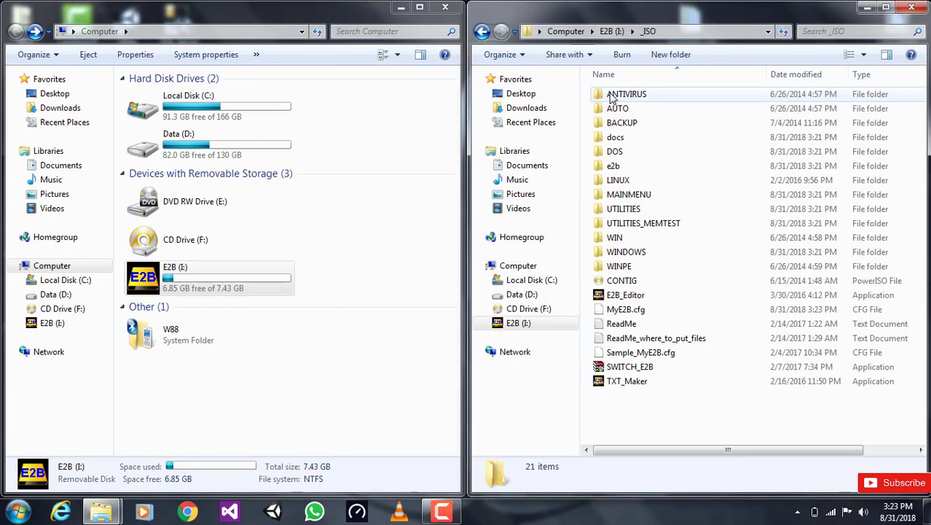
pyautogui.doubleClick(671, 252)
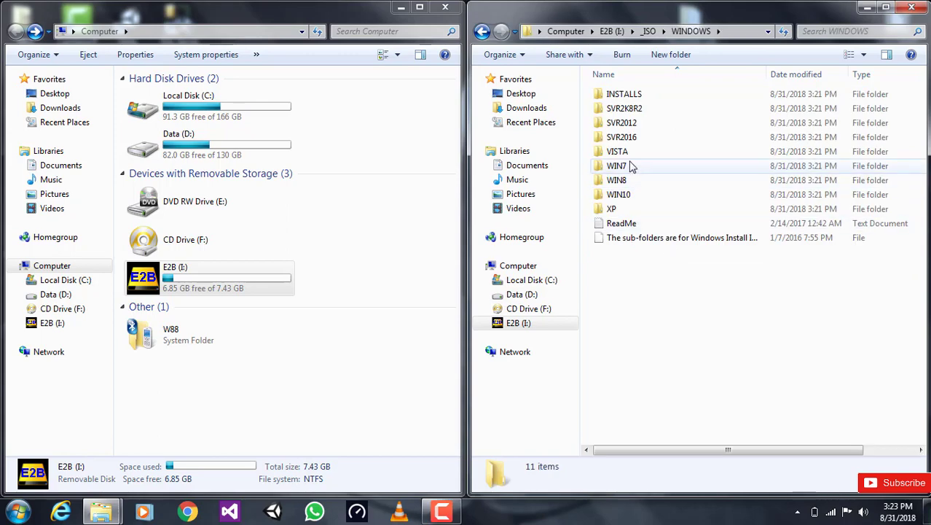
pyautogui.moveTo(632, 166)
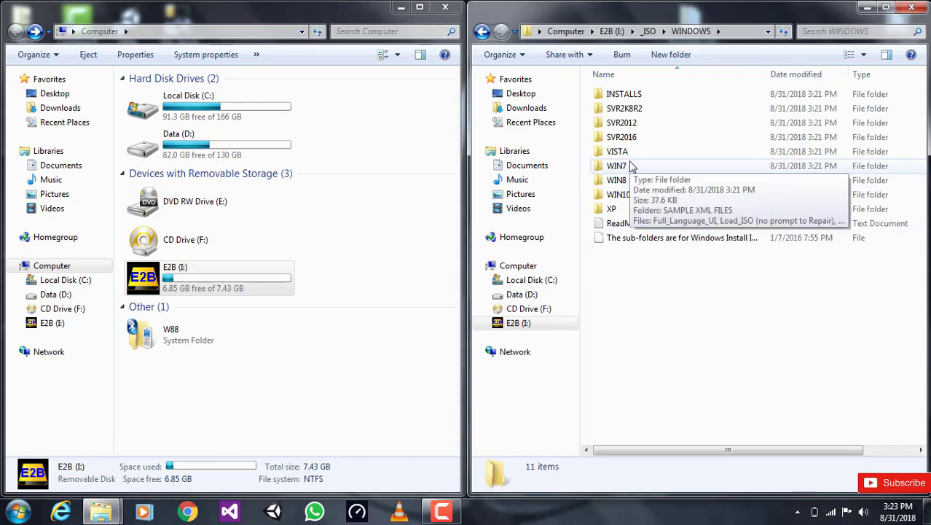
pyautogui.doubleClick(618, 167)
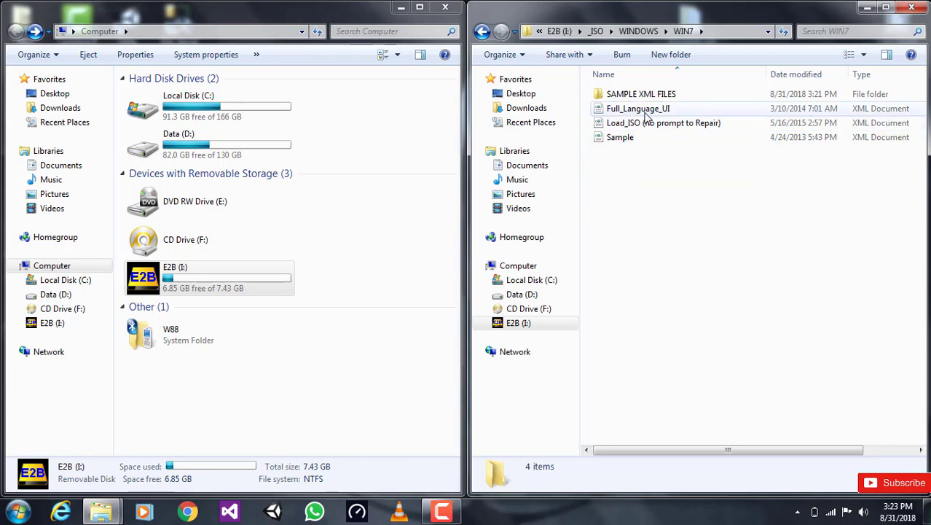
# - Copy en_w_7_AIO_x86x64_March_2018 from the Iso folder on Data (D:) into the WIN7 folder, showing the detailed copy progress
pyautogui.doubleClick(236, 152)
pyautogui.doubleClick(384, 100)
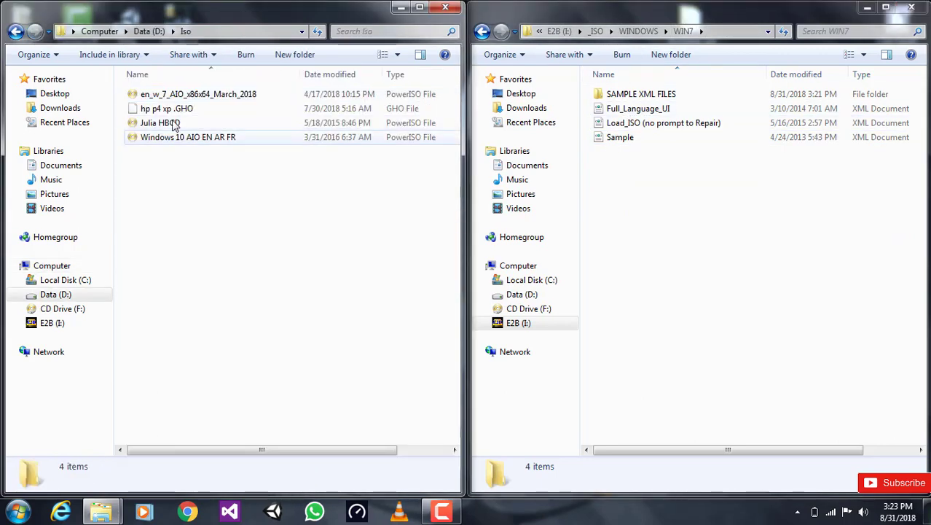
pyautogui.click(205, 100)
pyautogui.moveTo(208, 104); pyautogui.dragTo(757, 231)
pyautogui.click(401, 8)
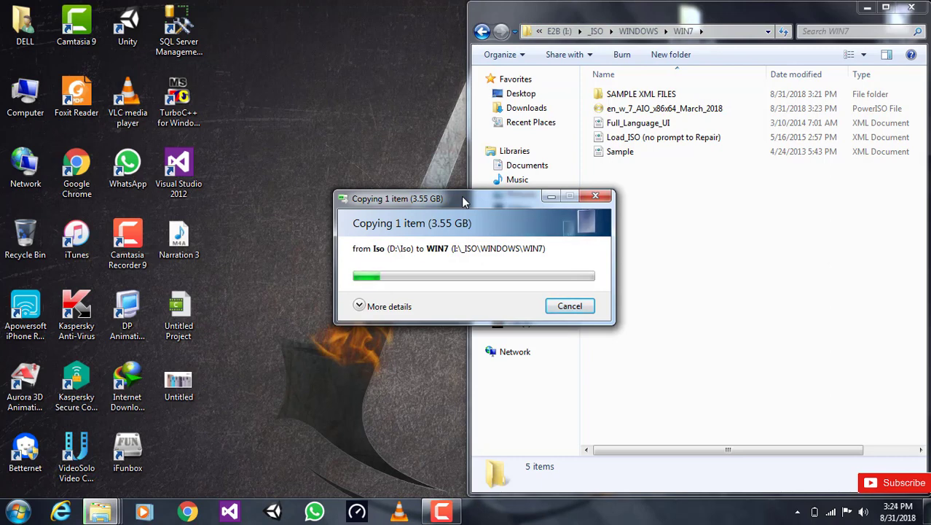
pyautogui.click(386, 307)
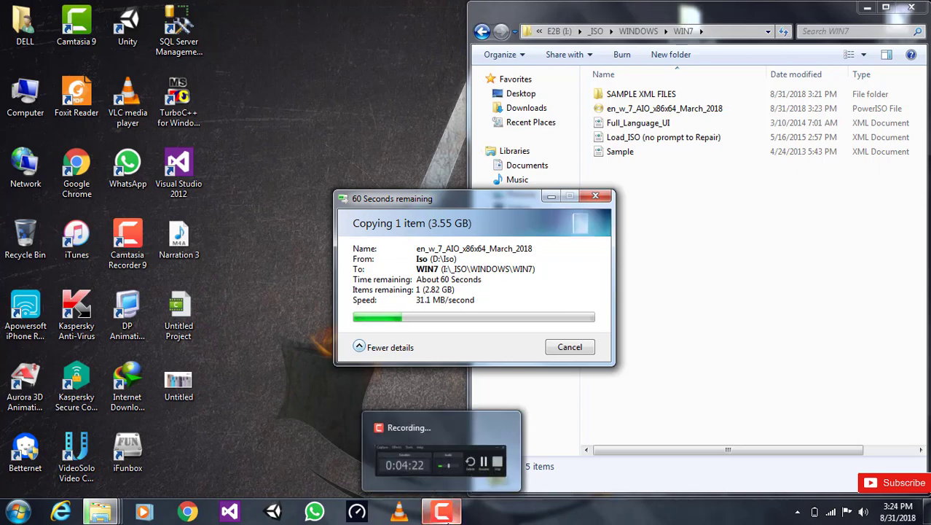
pyautogui.click(443, 512)
pyautogui.click(862, 446)
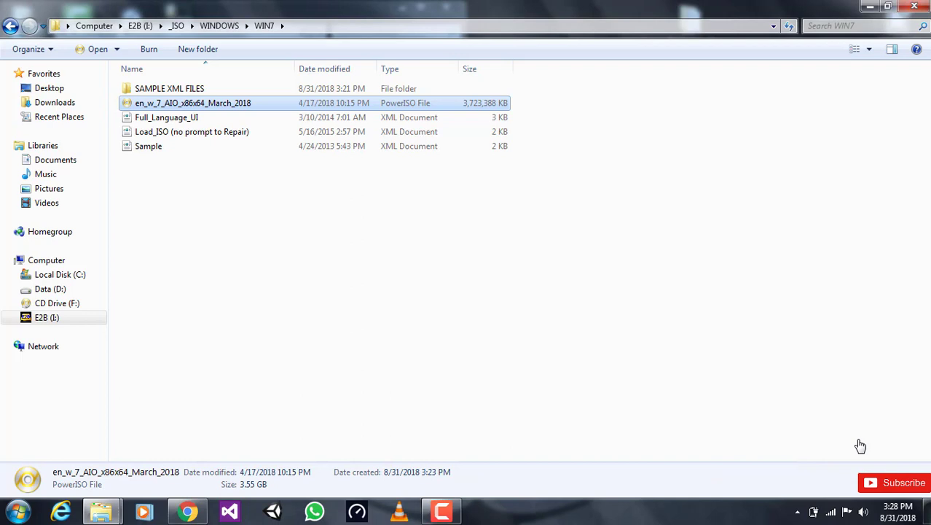
pyautogui.moveTo(376, 144); pyautogui.dragTo(241, 102)
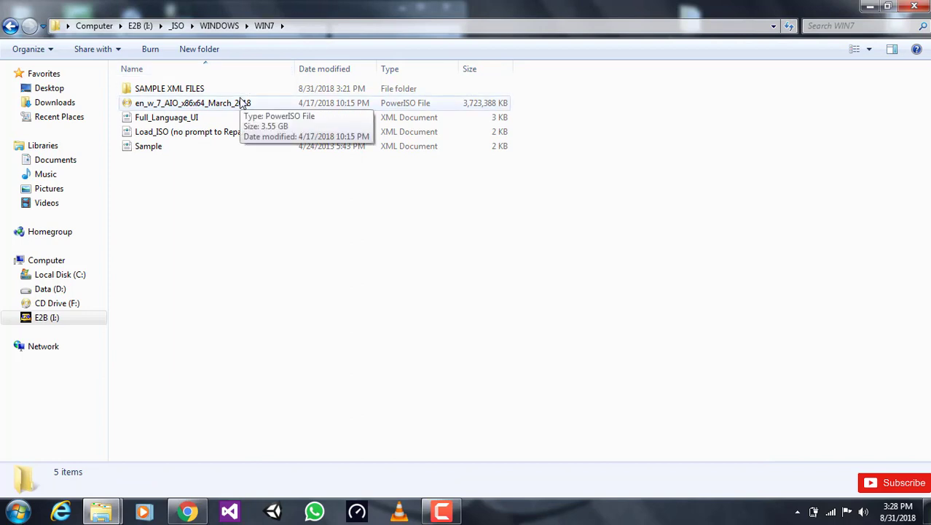
pyautogui.doubleClick(433, 7)
pyautogui.moveTo(433, 6); pyautogui.dragTo(349, 4)
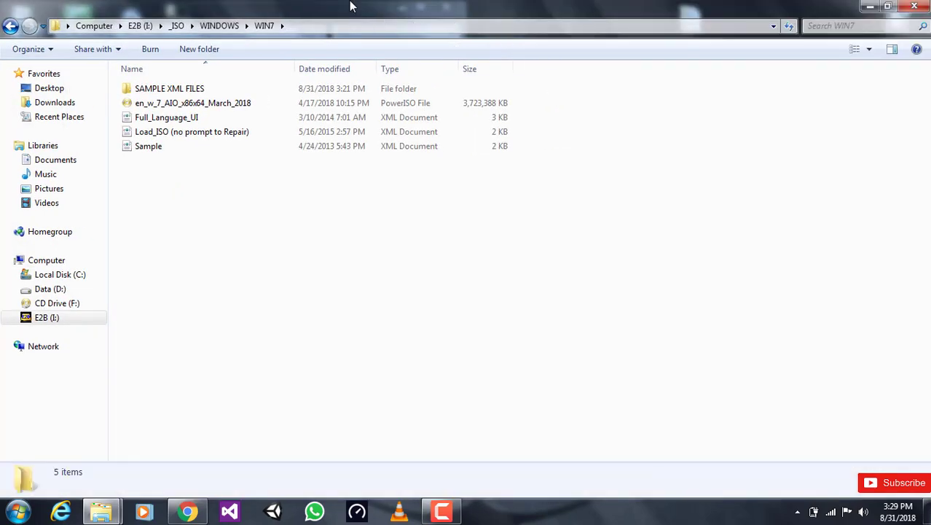